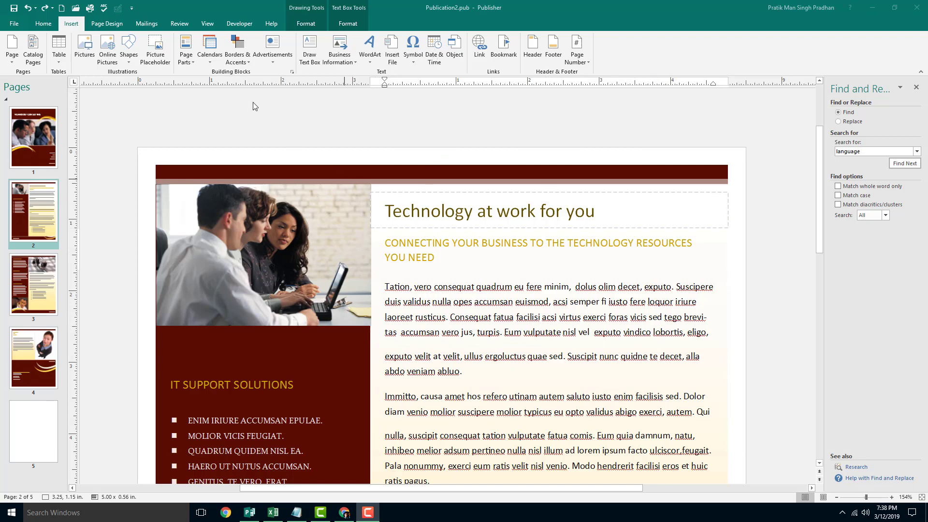
- Draw an empty text box above the IT SUPPORT SOLUTIONS heading on page 2, then go to Insert
{"action": "left_click", "coordinate": [310, 45]}
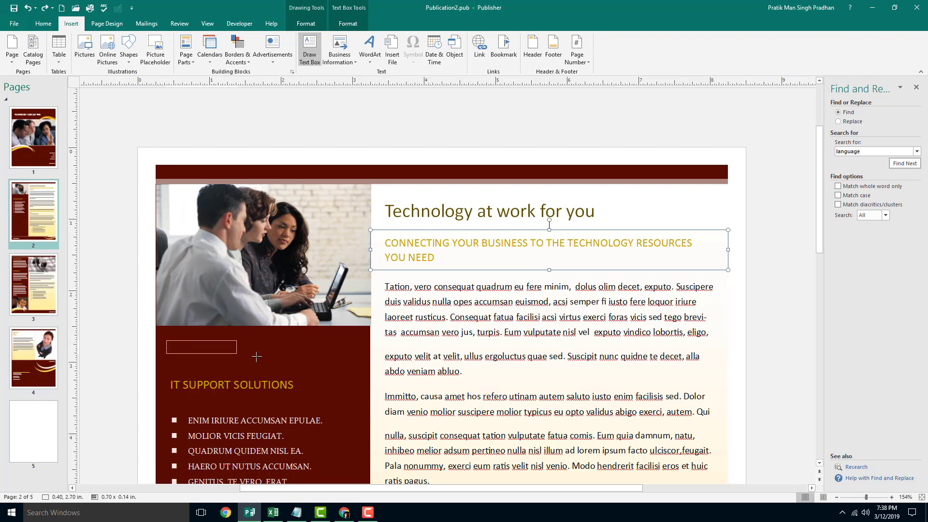
{"action": "left_click_drag", "start_coordinate": [165, 339], "coordinate": [349, 371]}
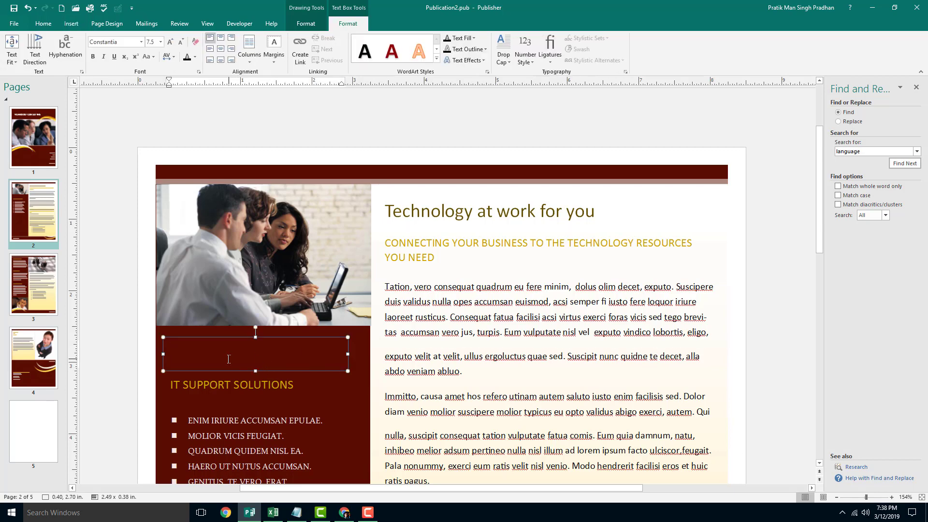
{"action": "left_click", "coordinate": [71, 23]}
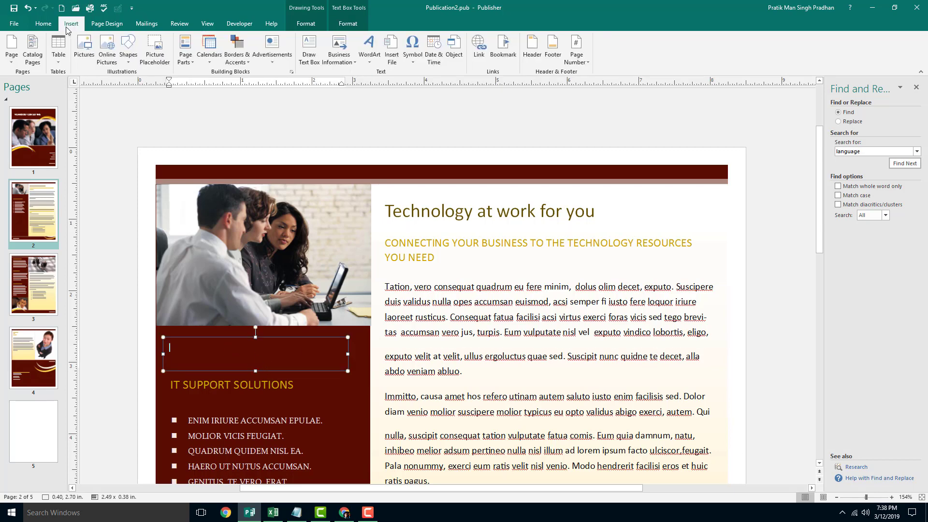
- In the Date and Time dialog, select the 'Tuesday, March 12, 2019' format with automatic updating off
{"action": "left_click", "coordinate": [433, 50]}
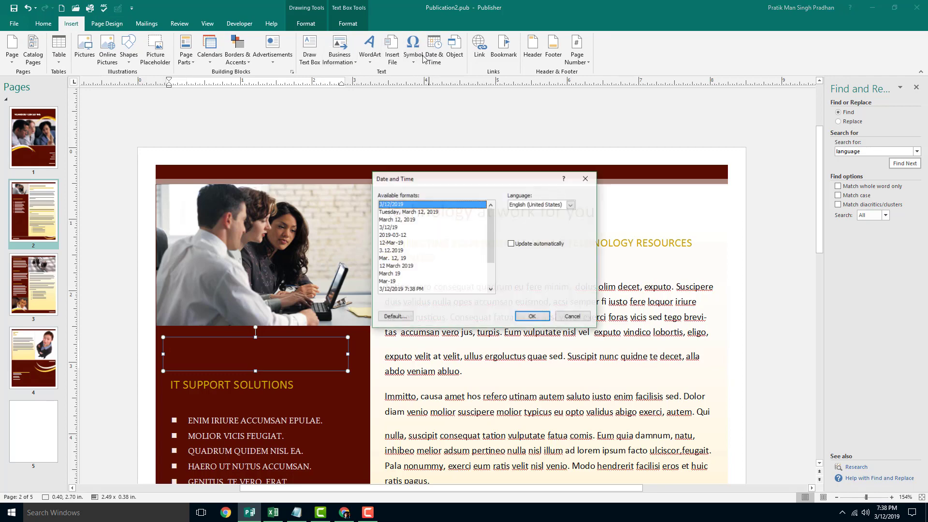
{"action": "scroll", "coordinate": [433, 239], "scroll_direction": "down", "scroll_amount": 3}
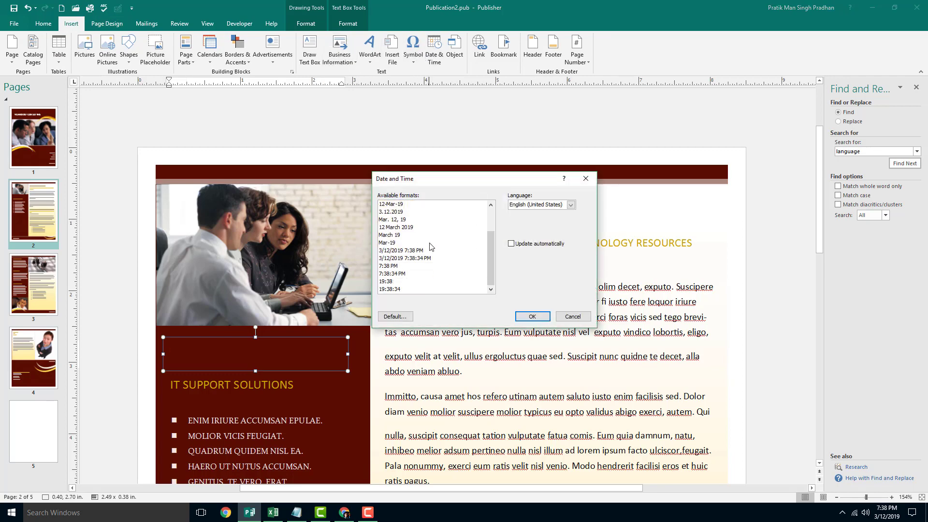
{"action": "scroll", "coordinate": [428, 262], "scroll_direction": "up", "scroll_amount": 3}
{"action": "scroll", "coordinate": [424, 264], "scroll_direction": "down", "scroll_amount": 2}
{"action": "scroll", "coordinate": [423, 262], "scroll_direction": "up", "scroll_amount": 2}
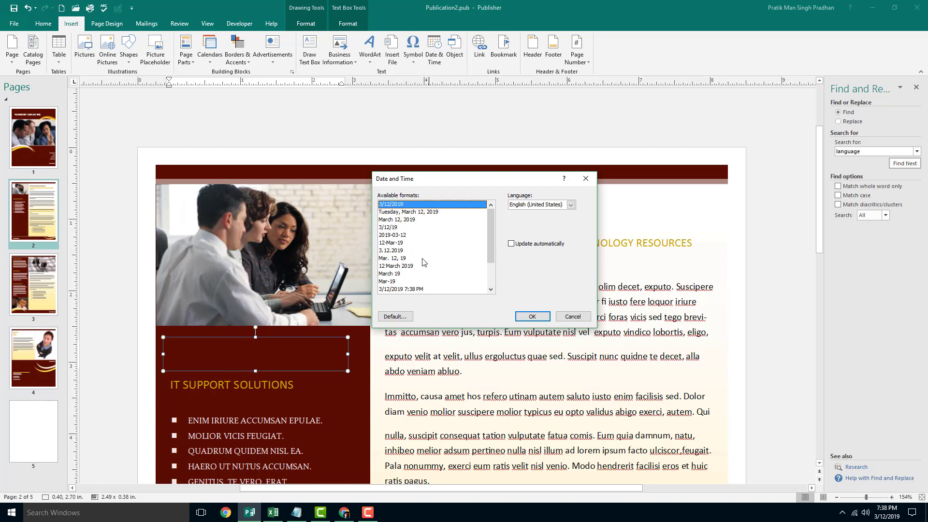
{"action": "left_click", "coordinate": [523, 247]}
{"action": "left_click", "coordinate": [399, 213]}
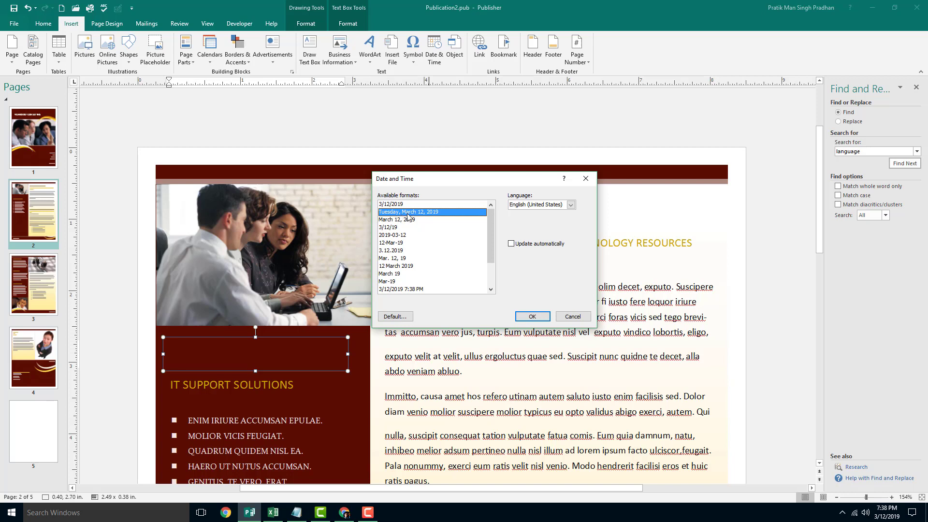
- Switch the date language to Nepali and back to English (United States), reselecting 'Tuesday, March 12, 2019'
{"action": "left_click", "coordinate": [571, 205]}
{"action": "left_click", "coordinate": [545, 220]}
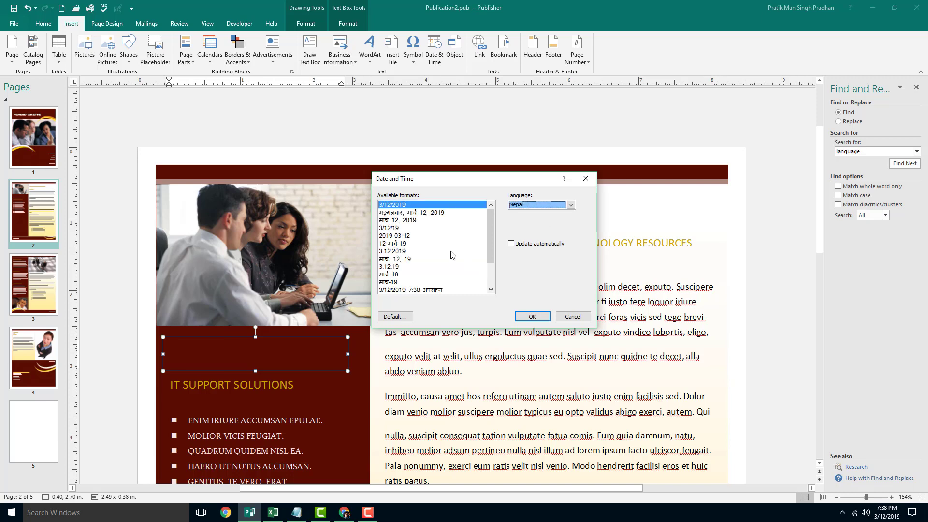
{"action": "scroll", "coordinate": [450, 255], "scroll_direction": "down", "scroll_amount": 3}
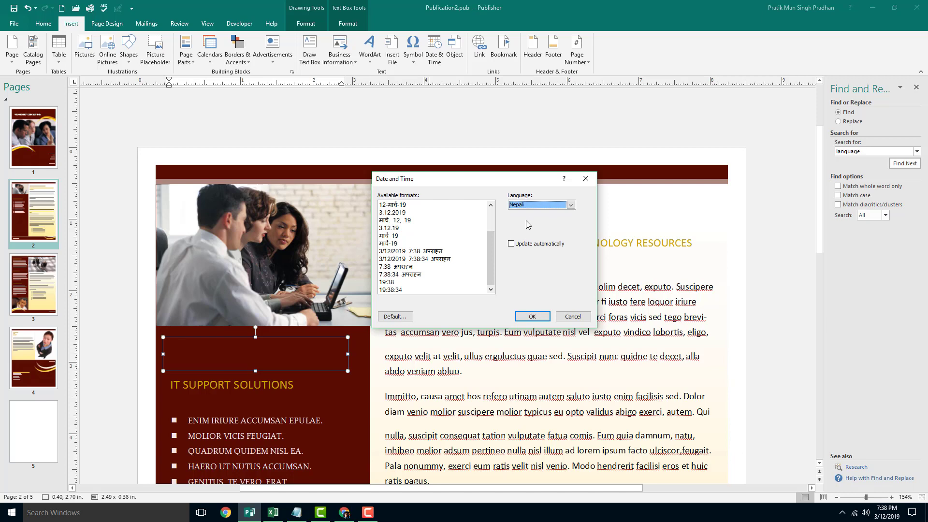
{"action": "scroll", "coordinate": [464, 250], "scroll_direction": "up", "scroll_amount": 2}
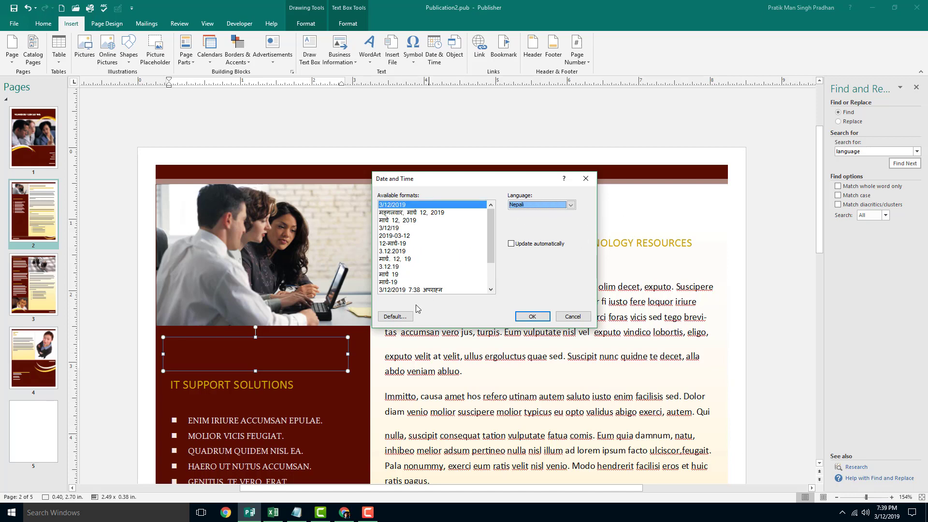
{"action": "left_click", "coordinate": [571, 205]}
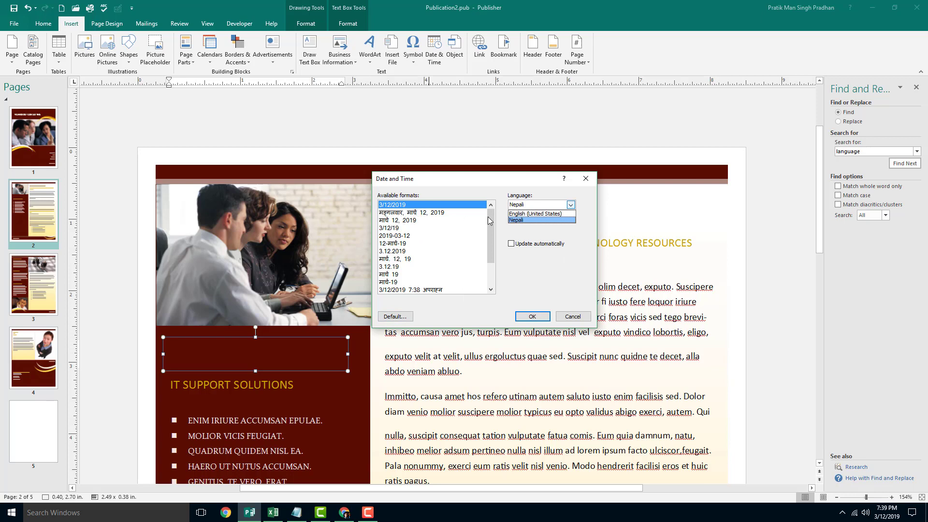
{"action": "left_click", "coordinate": [538, 215]}
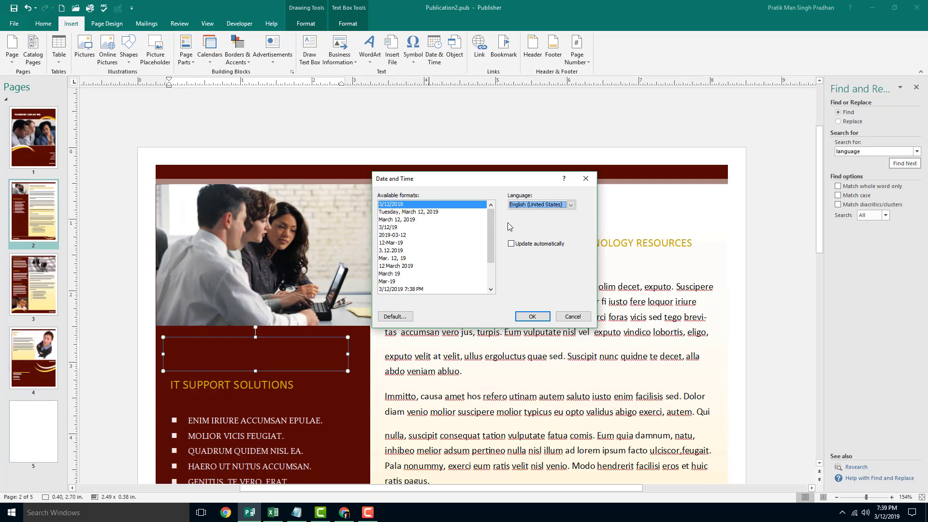
{"action": "scroll", "coordinate": [444, 236], "scroll_direction": "down", "scroll_amount": 2}
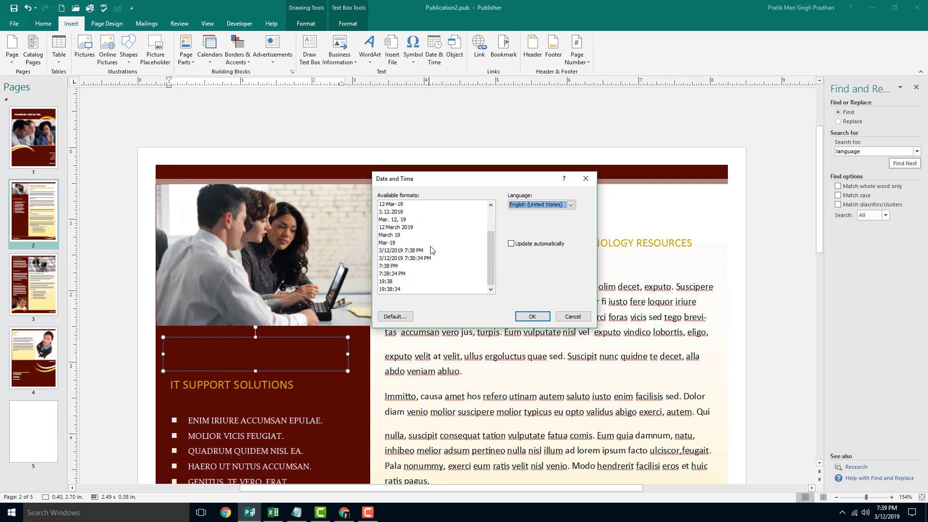
{"action": "scroll", "coordinate": [406, 261], "scroll_direction": "up", "scroll_amount": 2}
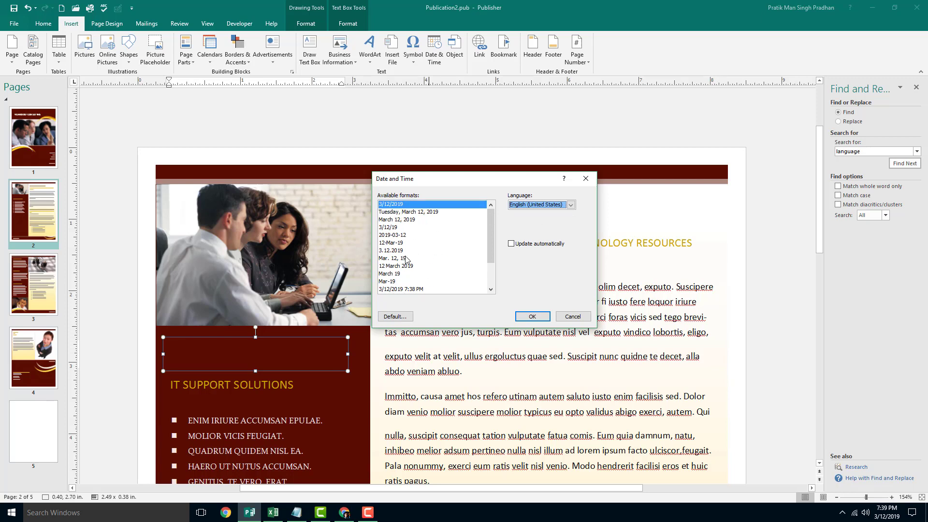
{"action": "left_click", "coordinate": [413, 212]}
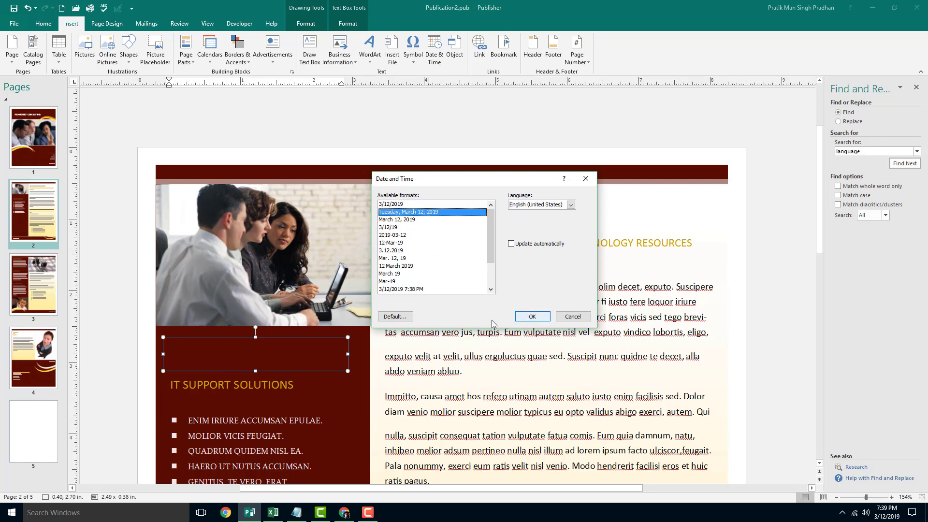
{"action": "left_click", "coordinate": [533, 316]}
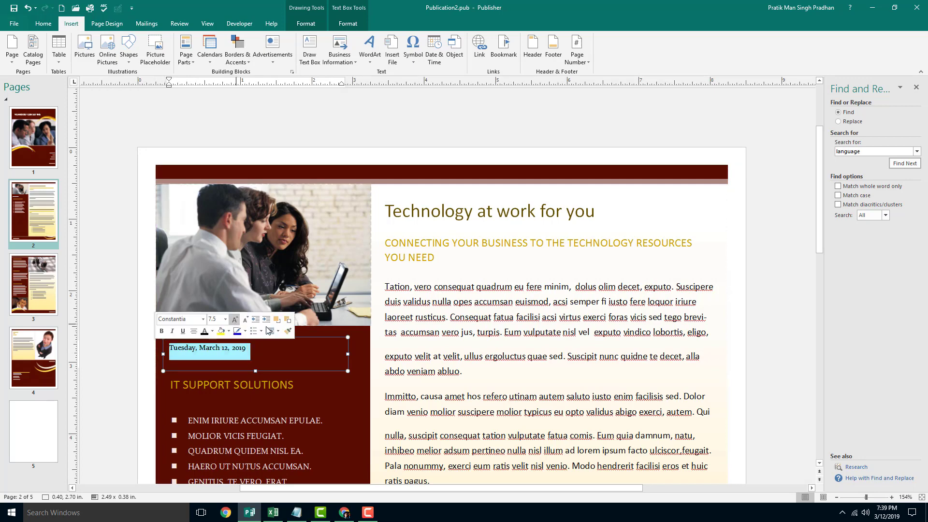
{"action": "left_click", "coordinate": [305, 351]}
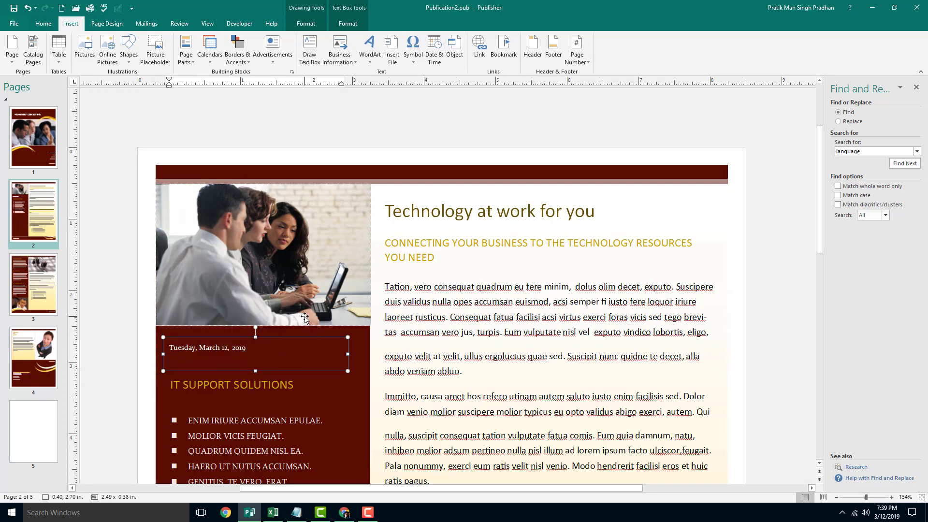